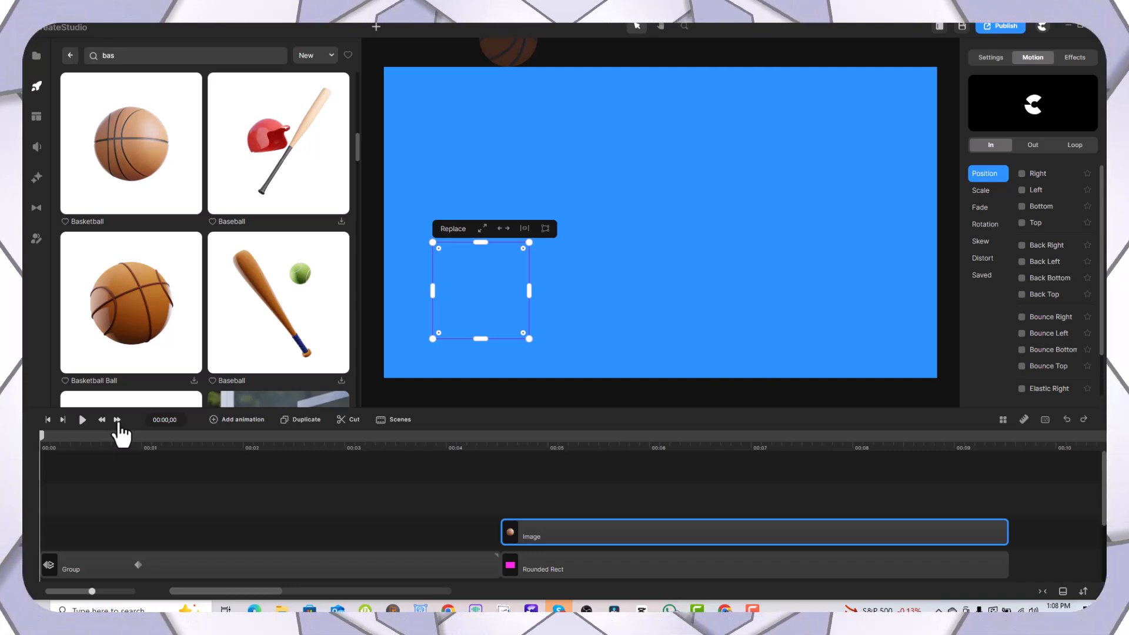
Step: Apply the Bounce Bottom position preset as the In motion of the basketball image in the pink scene
{"action": "left_click", "coordinate": [80, 429]}
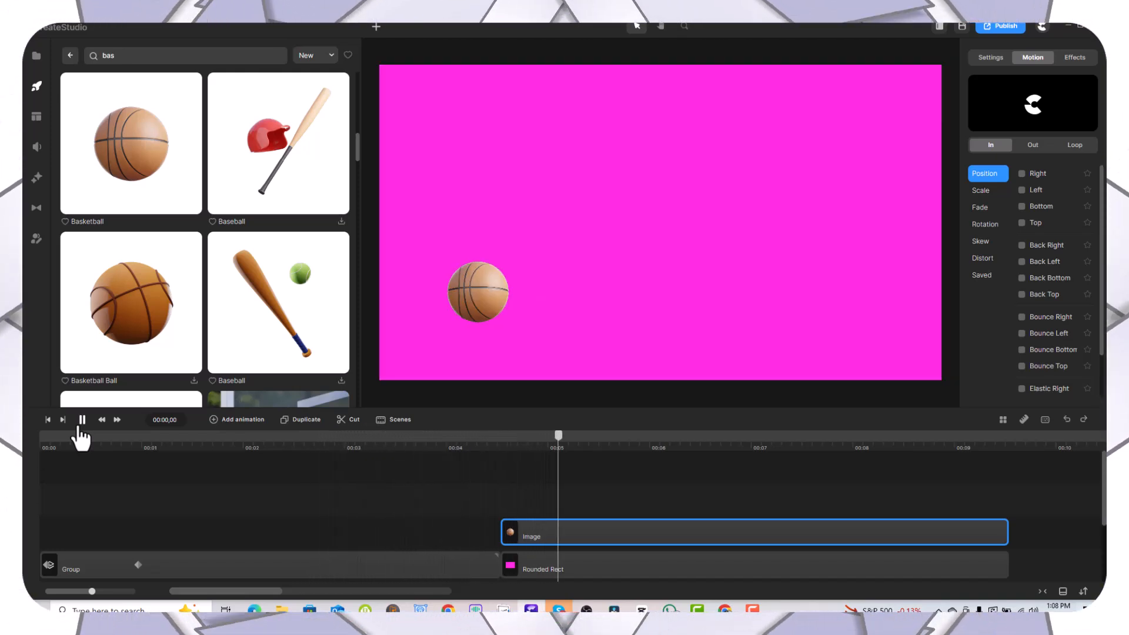
{"action": "left_click", "coordinate": [81, 428]}
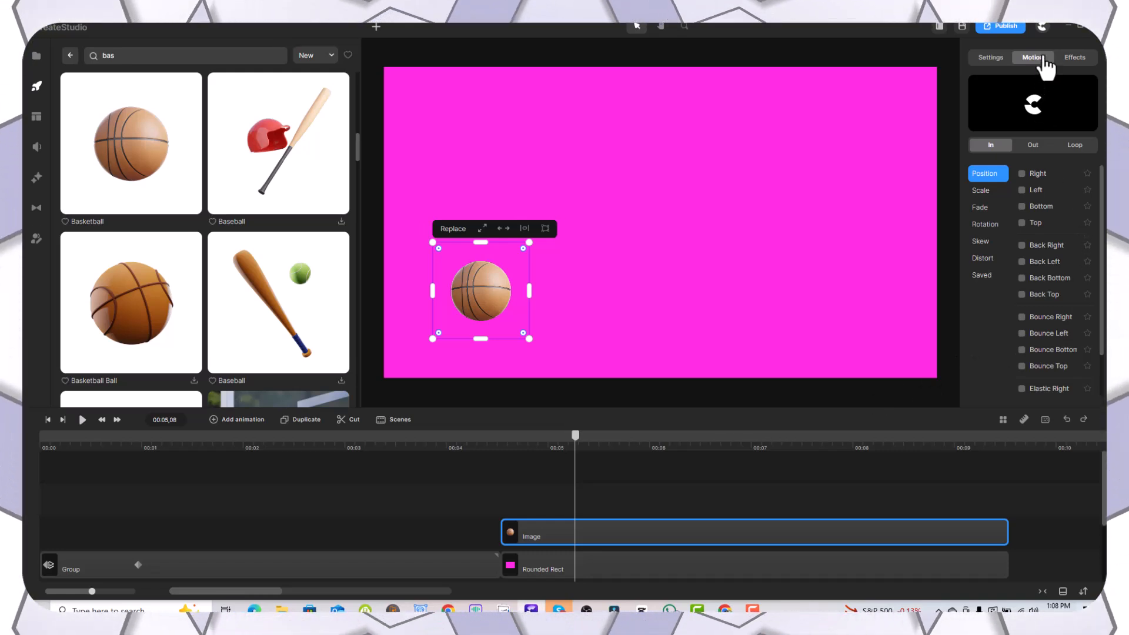
{"action": "left_click", "coordinate": [1004, 59]}
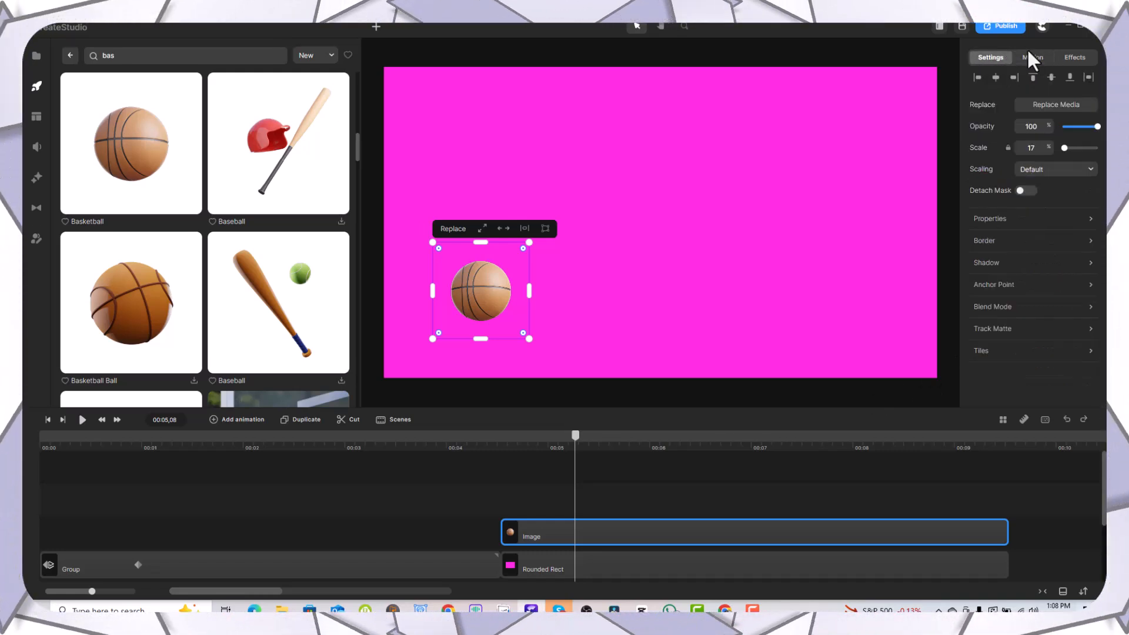
{"action": "left_click", "coordinate": [1033, 59]}
{"action": "left_click", "coordinate": [1075, 58]}
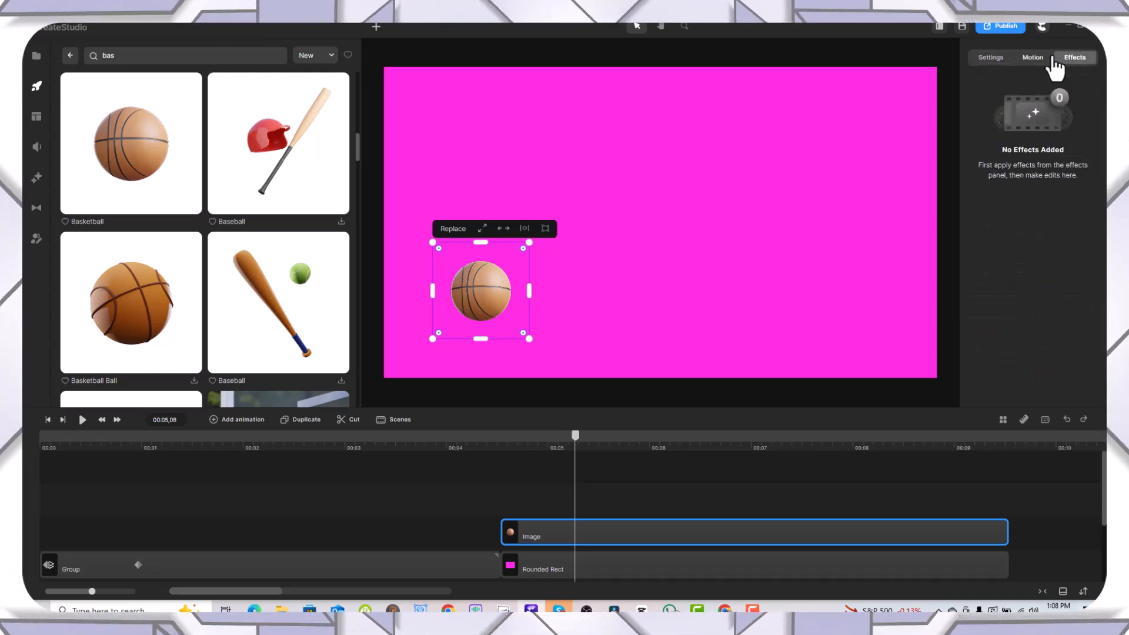
{"action": "left_click", "coordinate": [1035, 59]}
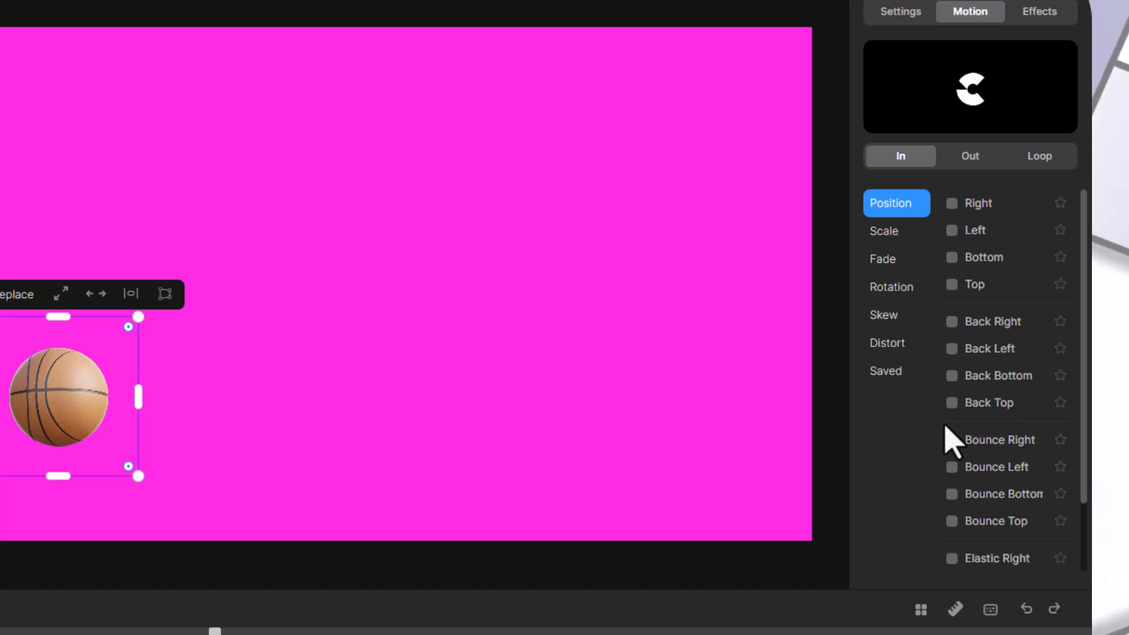
{"action": "left_click", "coordinate": [951, 494]}
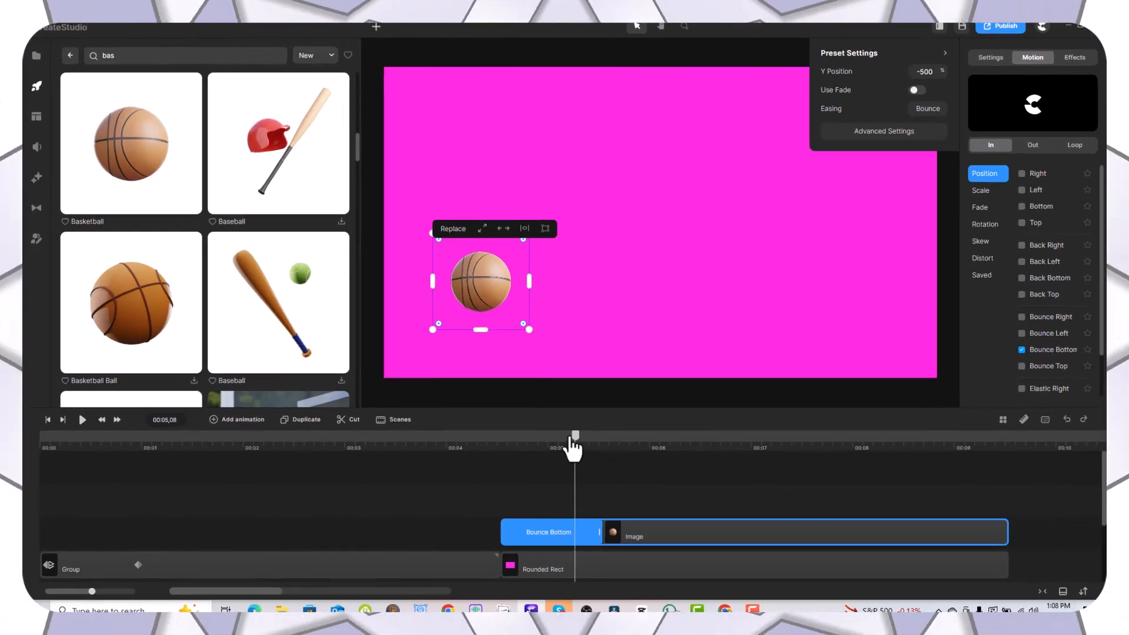
Step: Play back the basketball's bounce-in from around the start of the pink scene
{"action": "left_click_drag", "start_coordinate": [575, 435], "coordinate": [488, 471]}
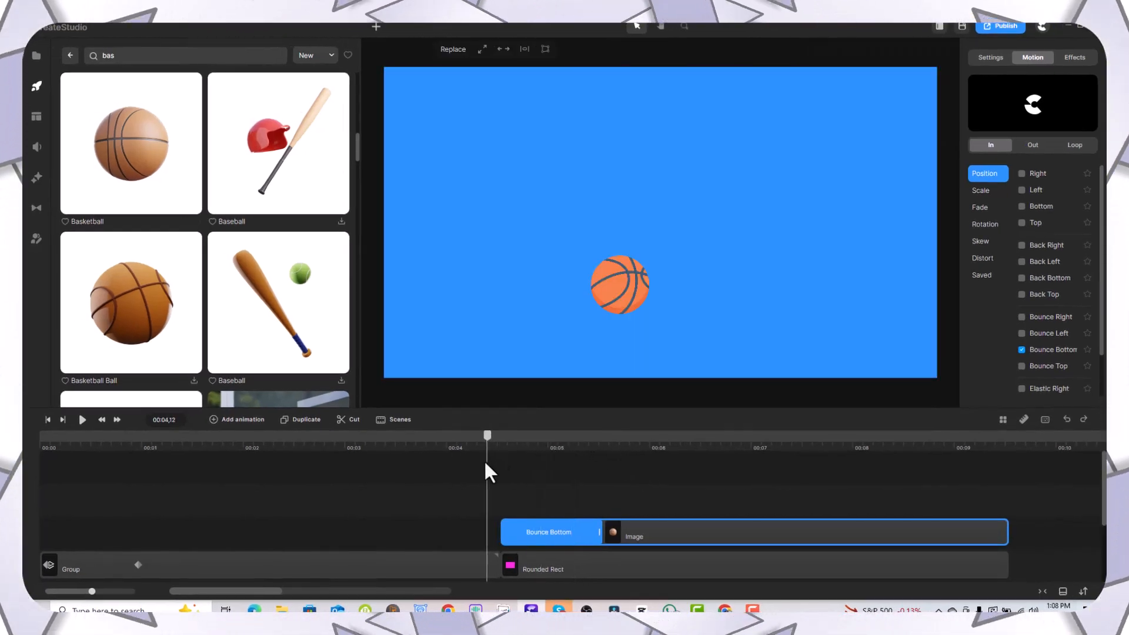
{"action": "left_click", "coordinate": [82, 420]}
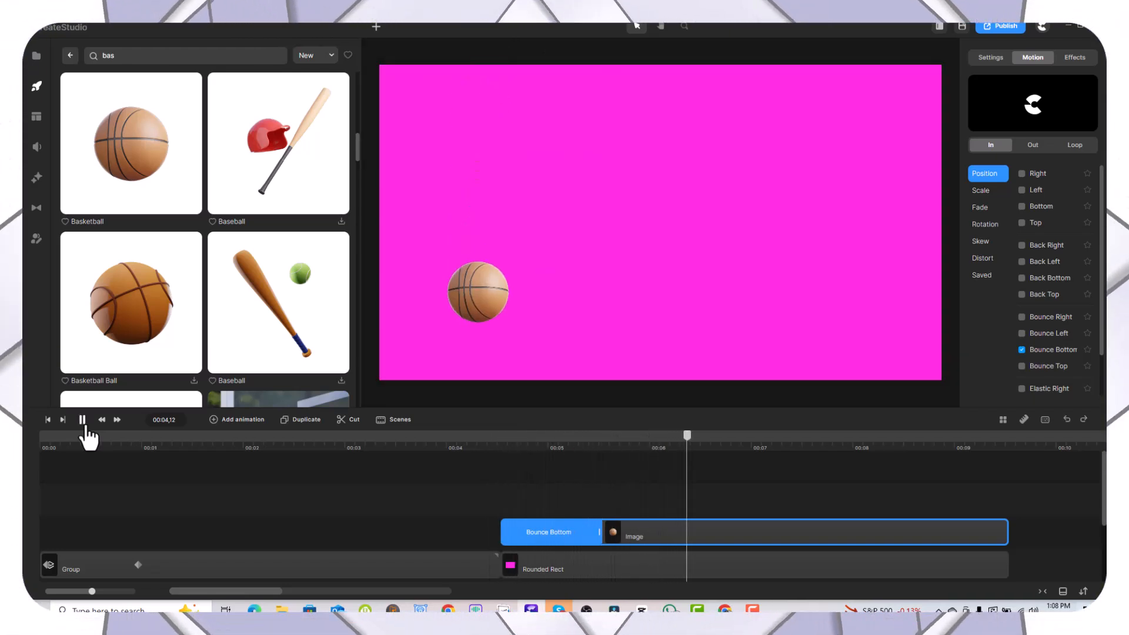
{"action": "left_click", "coordinate": [503, 436]}
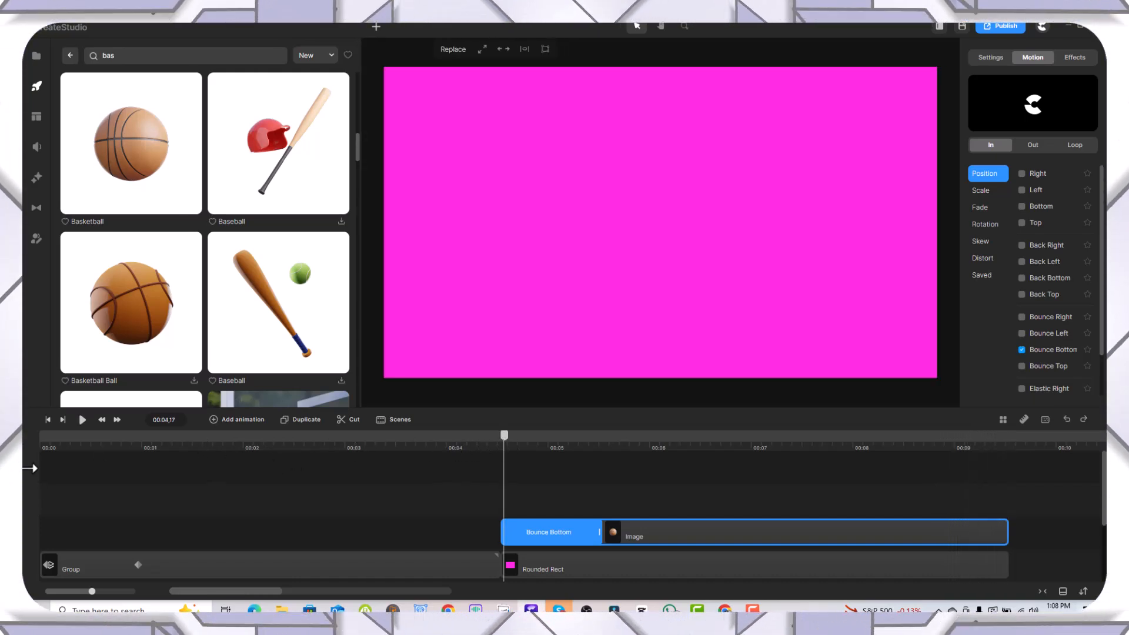
{"action": "left_click", "coordinate": [81, 425]}
{"action": "left_click", "coordinate": [82, 425]}
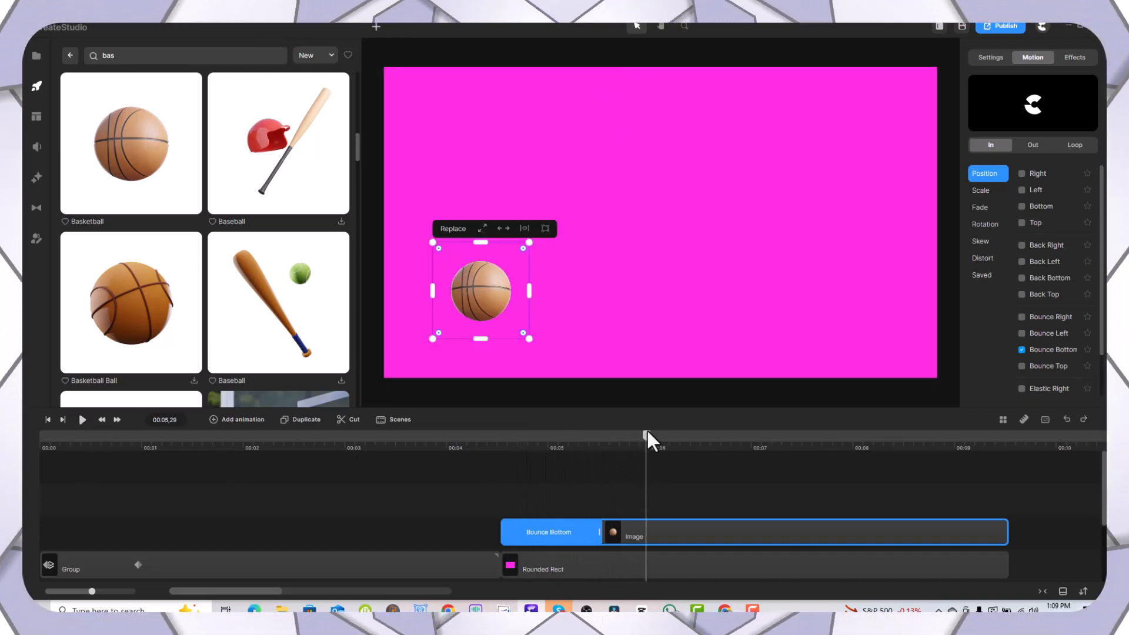
Step: Try a Y Position of 110% for the Bounce Bottom preset and play back the basketball's entrance
{"action": "left_click_drag", "start_coordinate": [647, 436], "coordinate": [552, 453]}
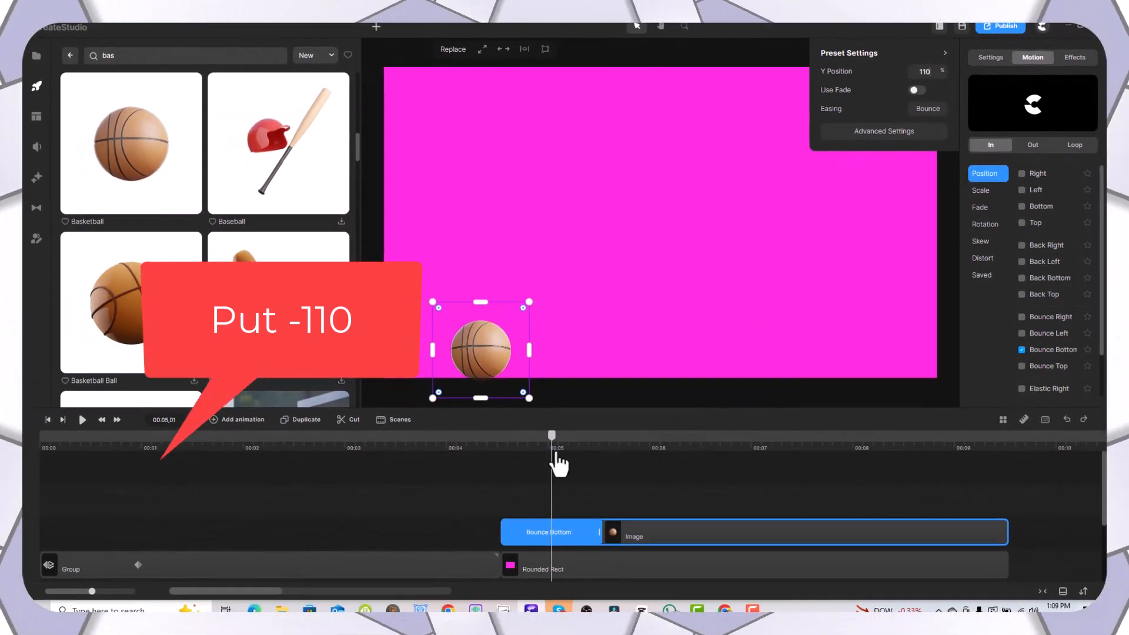
{"action": "left_click_drag", "start_coordinate": [556, 464], "coordinate": [440, 470]}
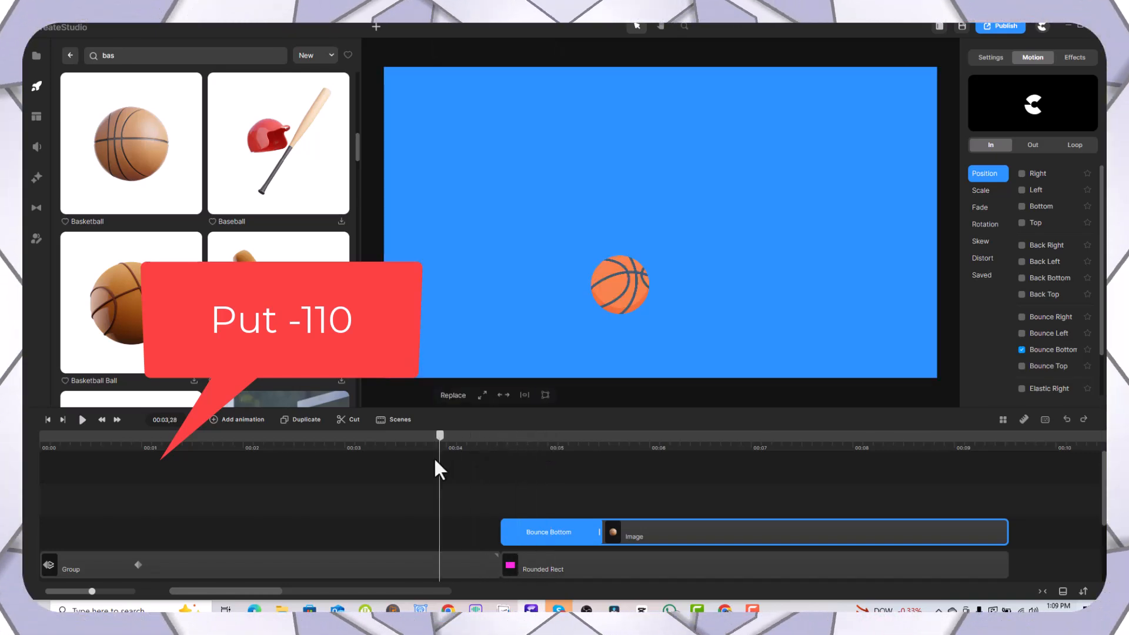
{"action": "left_click", "coordinate": [79, 428]}
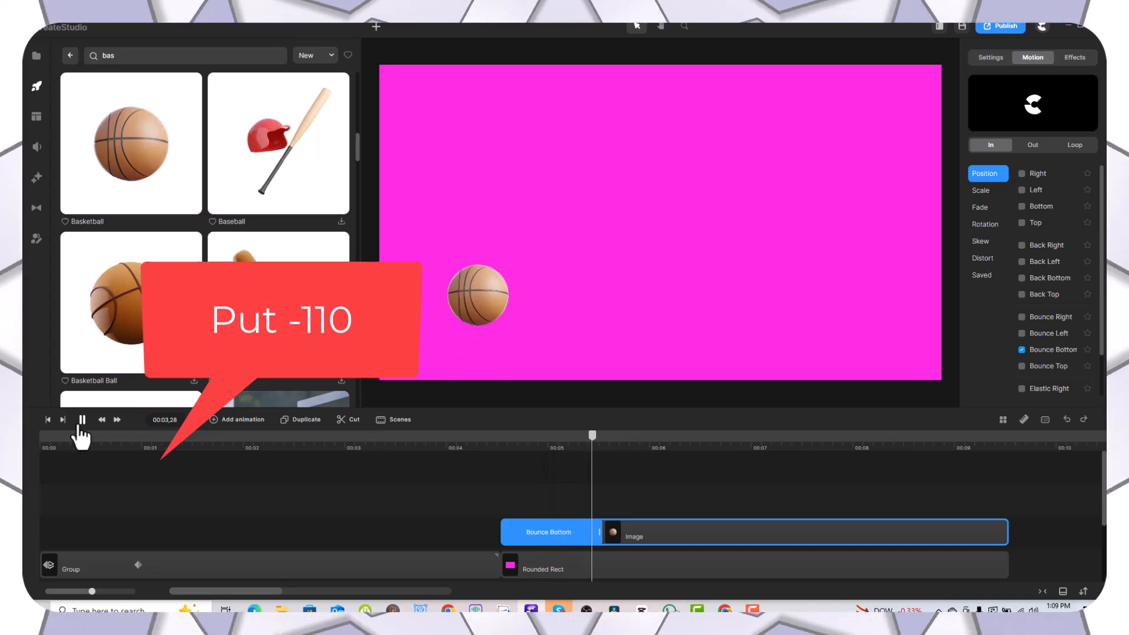
{"action": "left_click", "coordinate": [81, 434]}
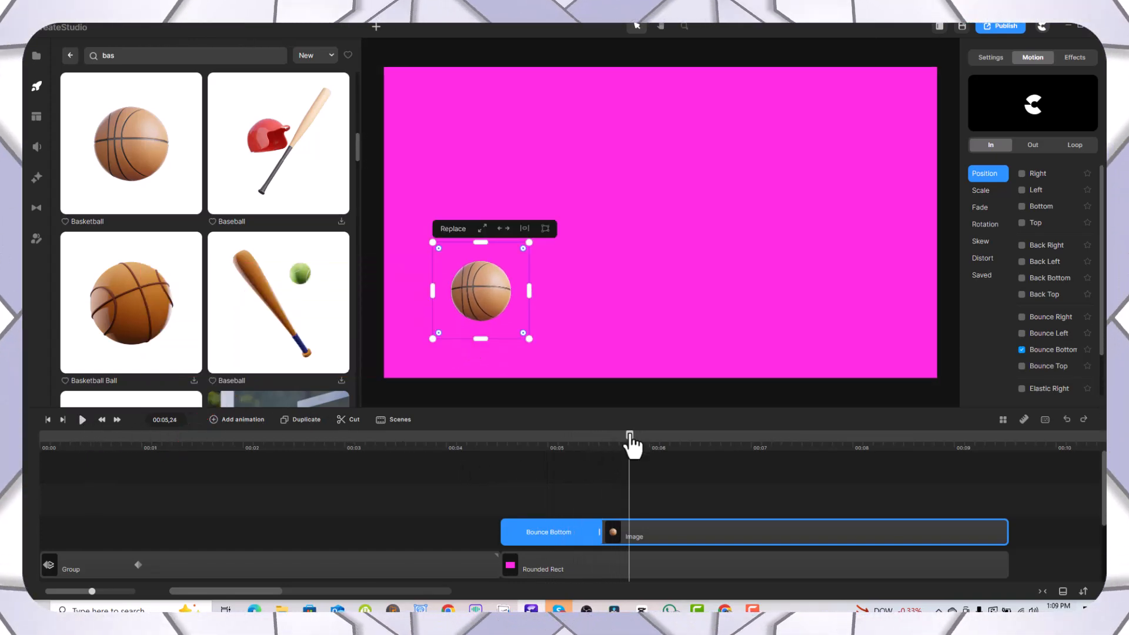
Step: Set the Bounce Bottom preset's Y Position to -110% and play back the basketball dropping into the pink scene
{"action": "left_click_drag", "start_coordinate": [629, 436], "coordinate": [509, 464]}
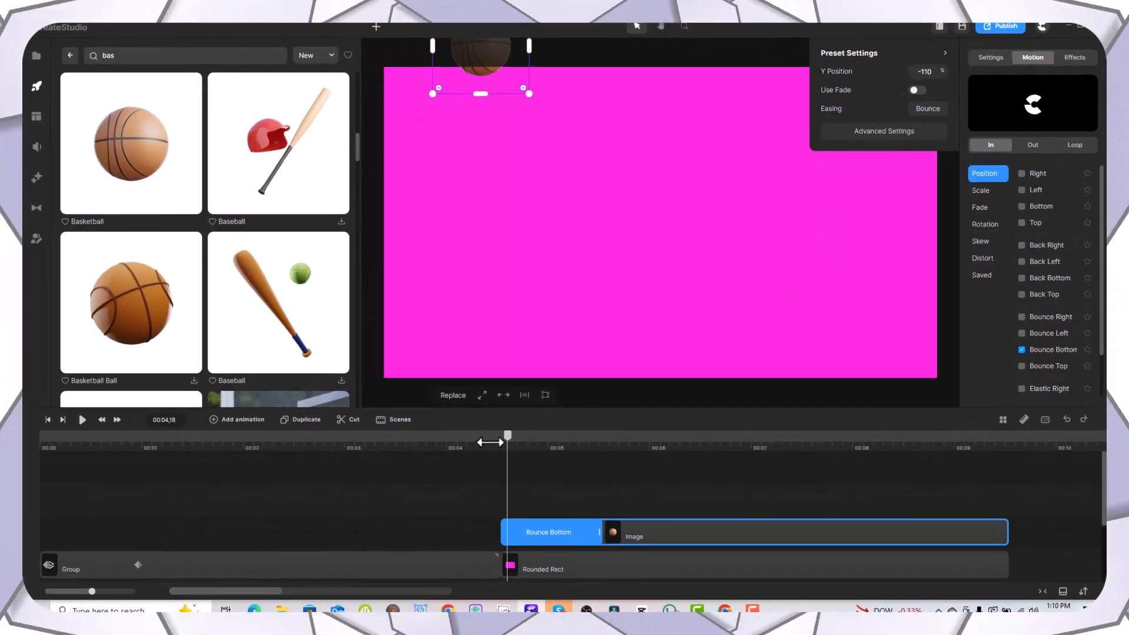
{"action": "left_click_drag", "start_coordinate": [507, 435], "coordinate": [481, 447]}
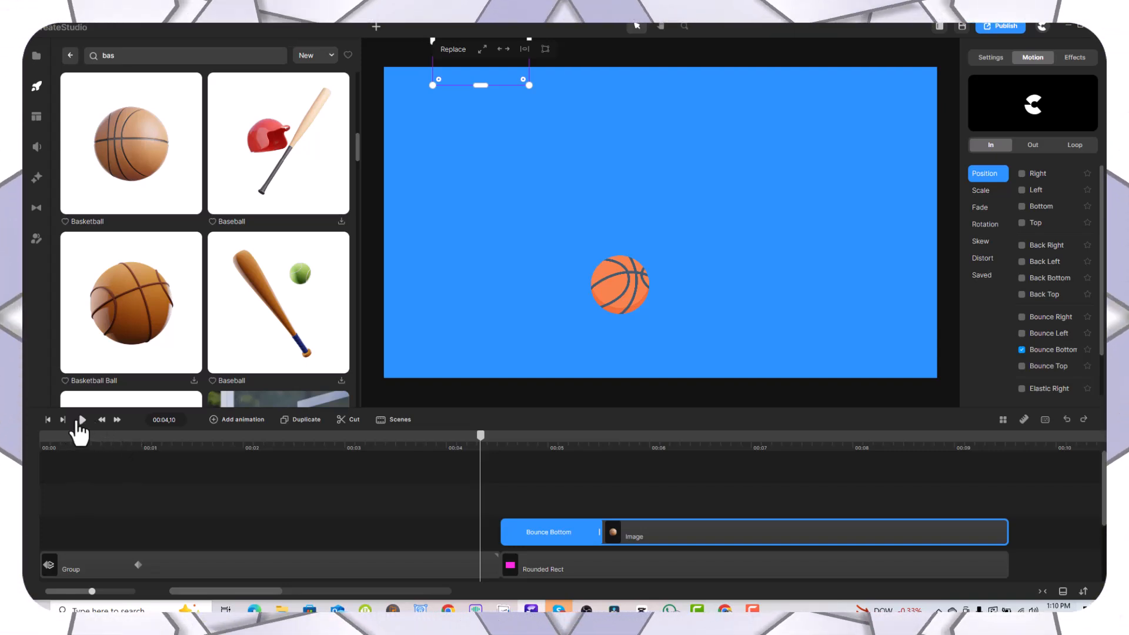
{"action": "left_click", "coordinate": [80, 420]}
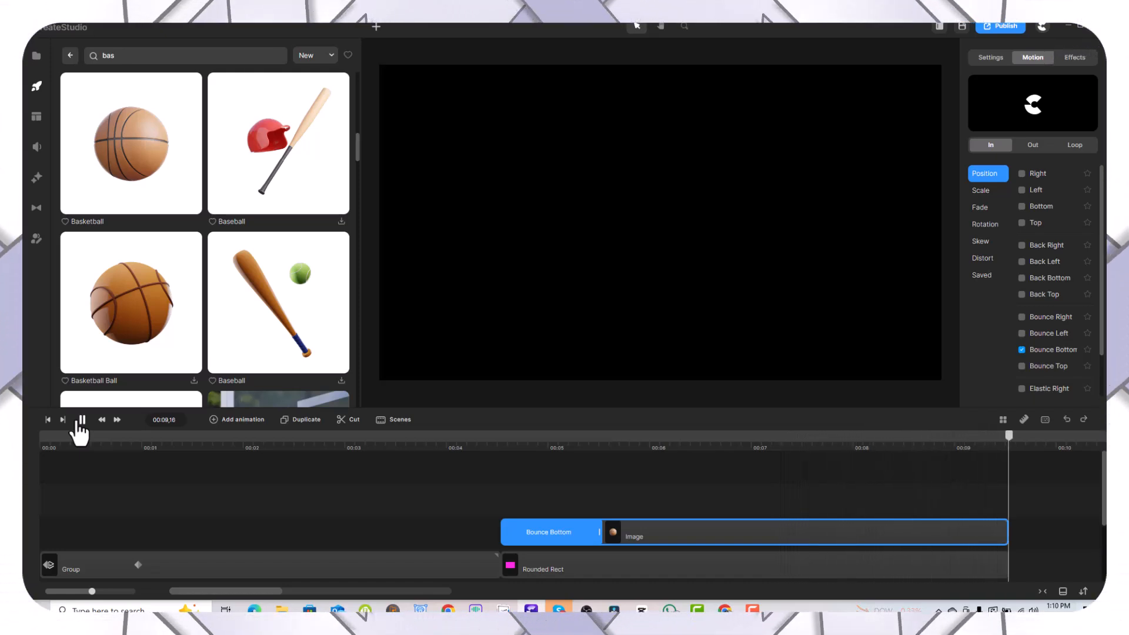
Step: Group the basketball image layer by itself and play back the grouped bounce from just before the pink scene
{"action": "right_click", "coordinate": [661, 532]}
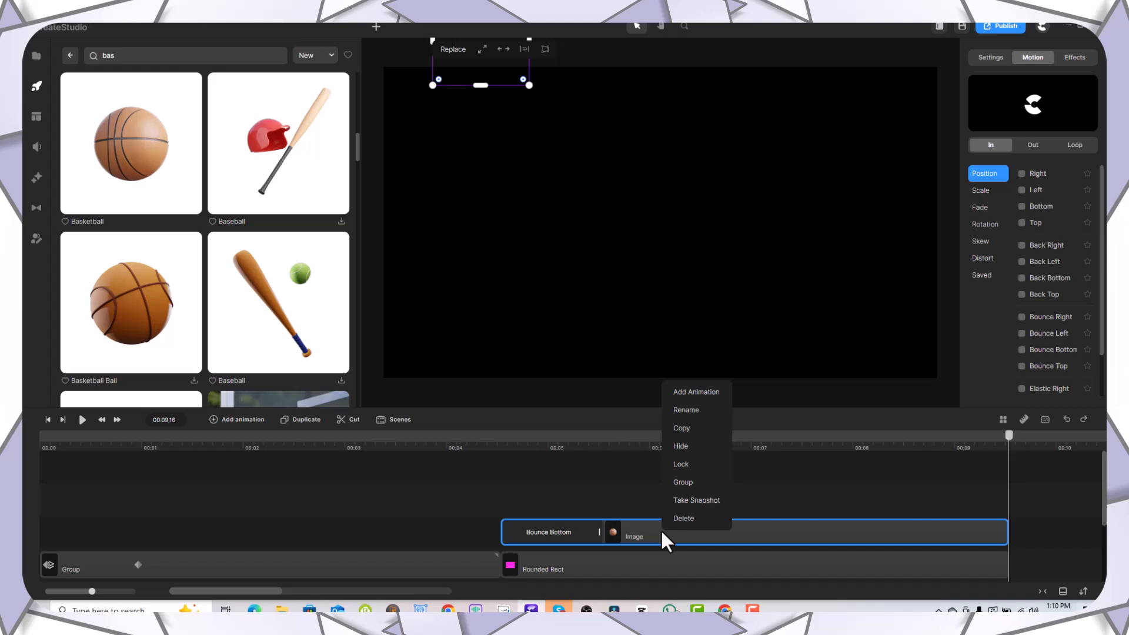
{"action": "left_click", "coordinate": [683, 482]}
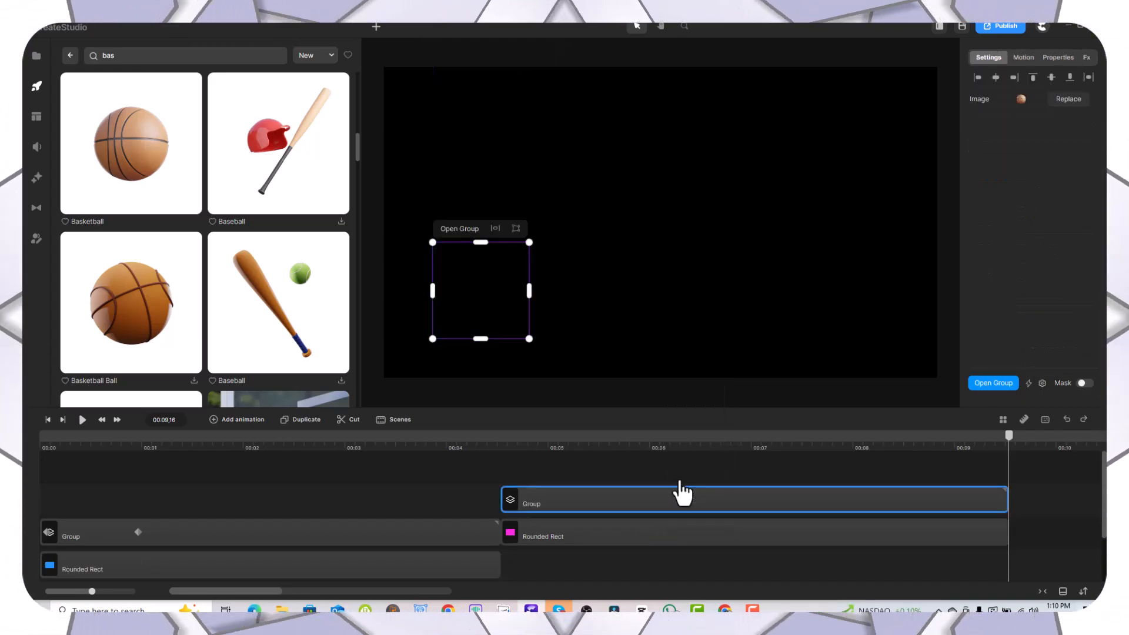
{"action": "left_click", "coordinate": [618, 444]}
{"action": "left_click", "coordinate": [475, 453]}
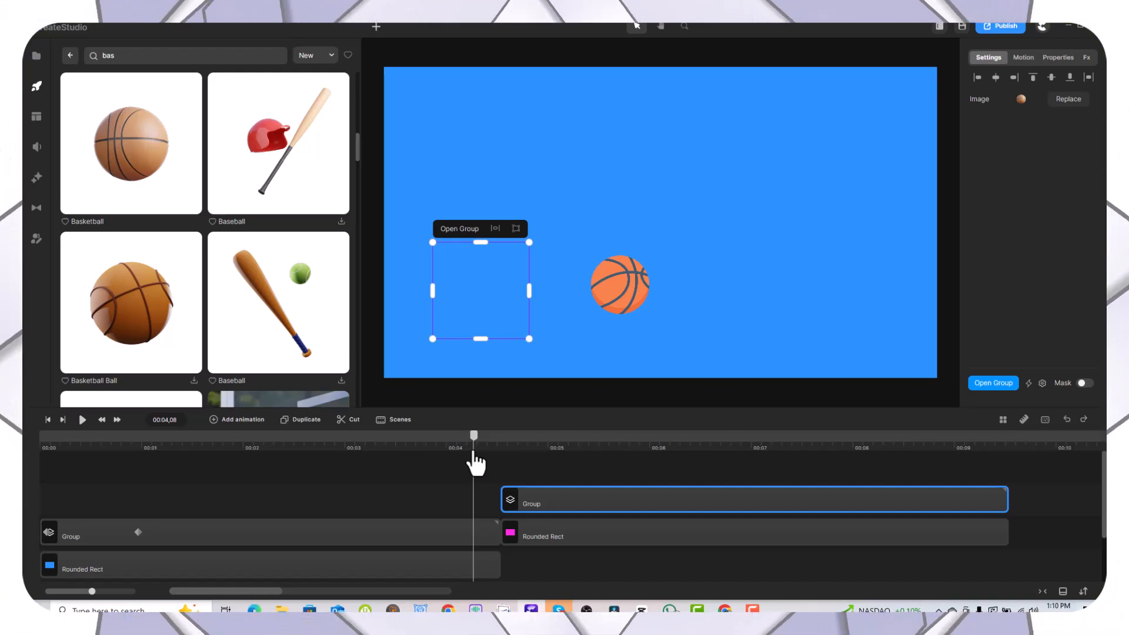
{"action": "left_click", "coordinate": [87, 421]}
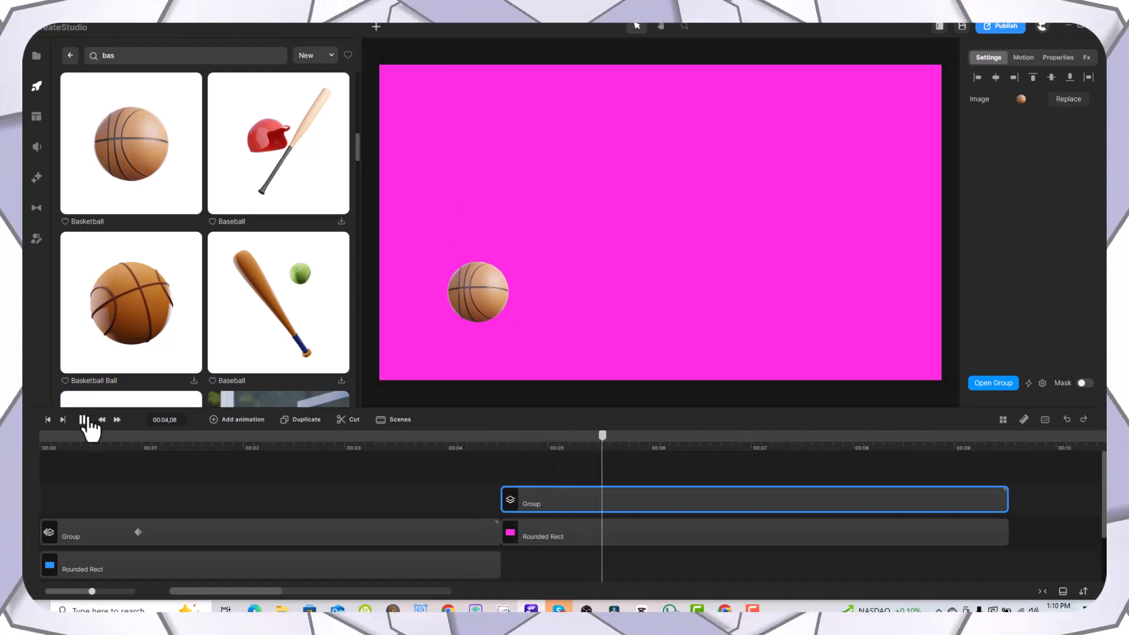
{"action": "left_click", "coordinate": [87, 421]}
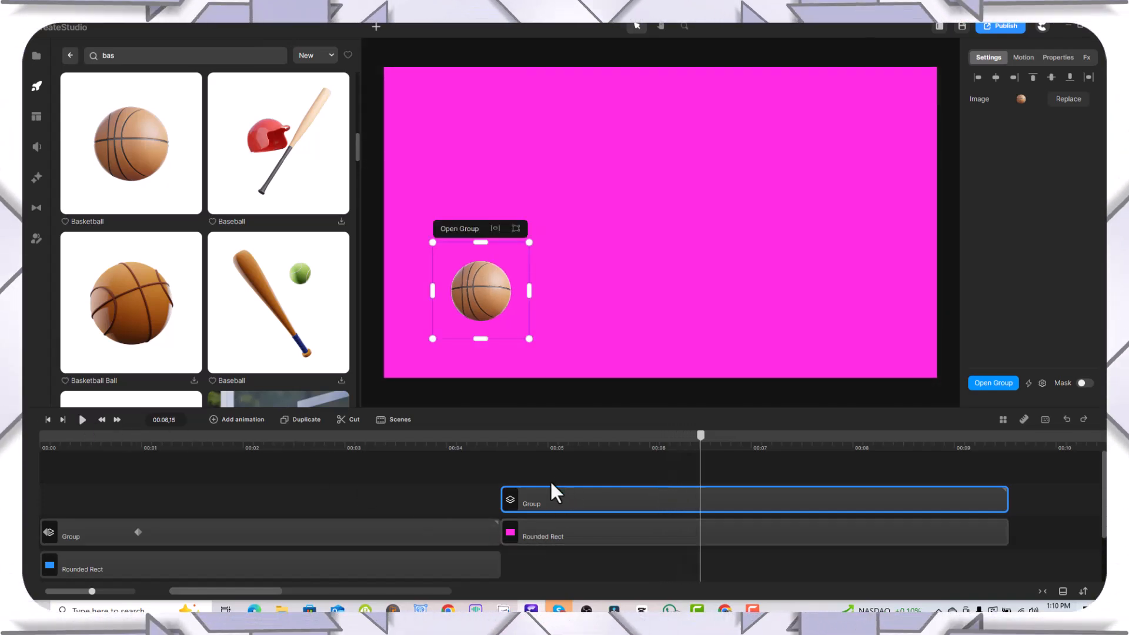
Step: Add a Linear animation to the basketball group ending at 00:05,16 and move the ball rightward toward the lower middle of the canvas
{"action": "right_click", "coordinate": [541, 494]}
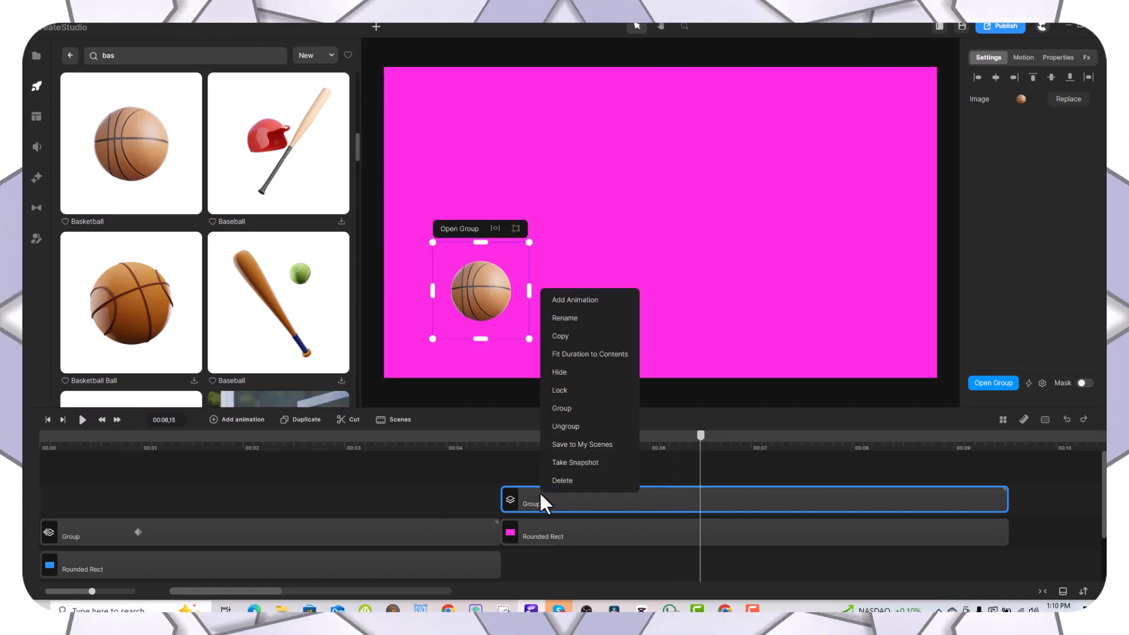
{"action": "left_click", "coordinate": [584, 303]}
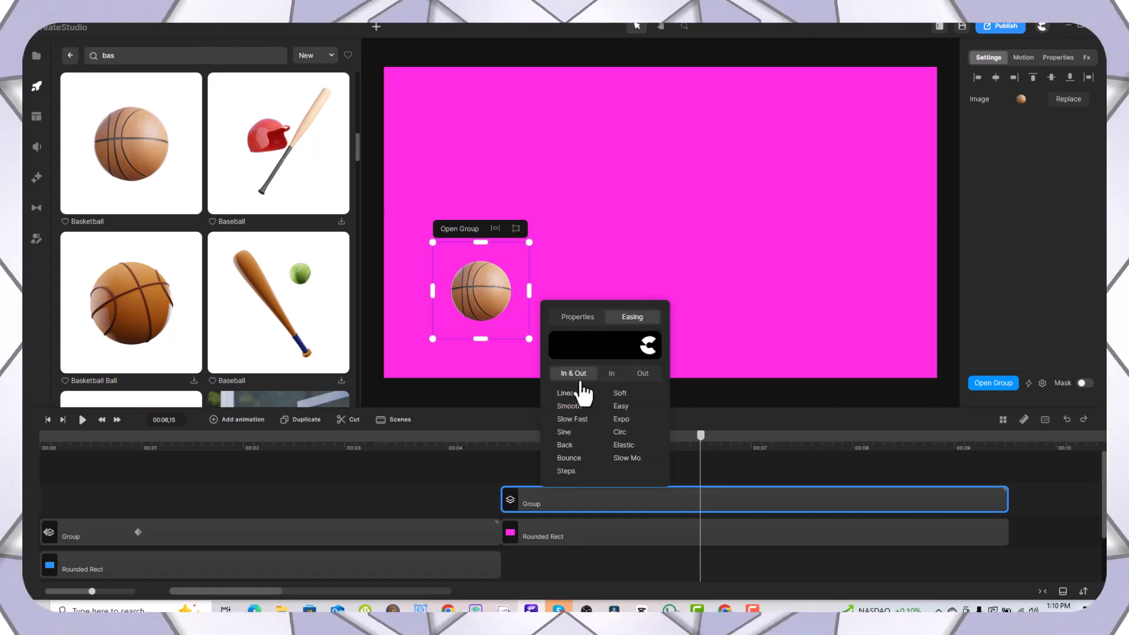
{"action": "left_click", "coordinate": [582, 321]}
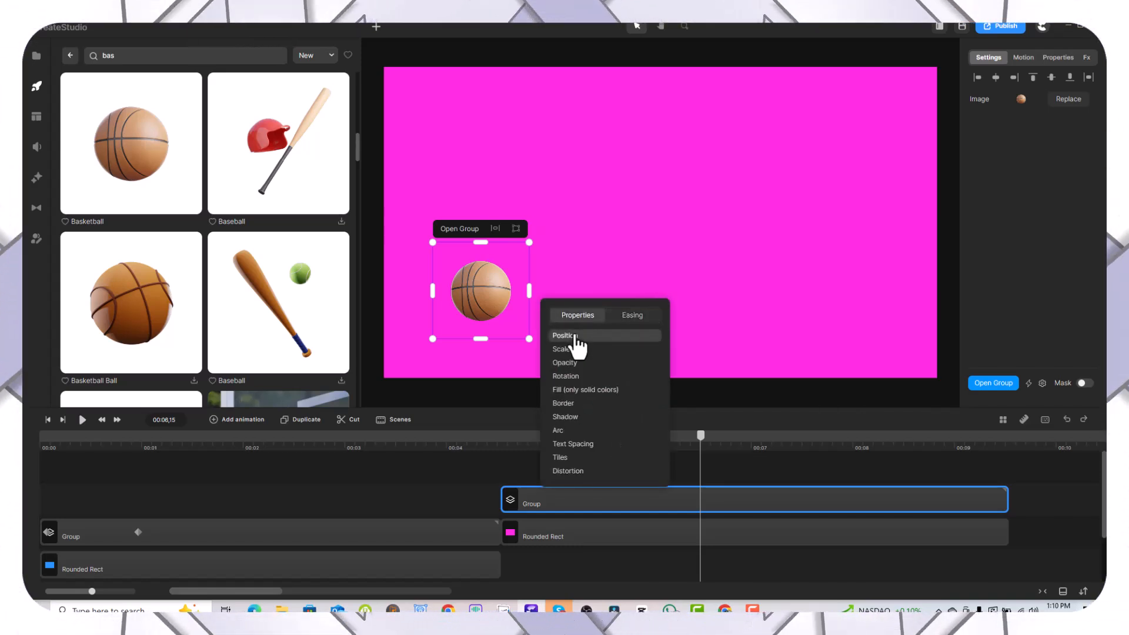
{"action": "left_click", "coordinate": [631, 317]}
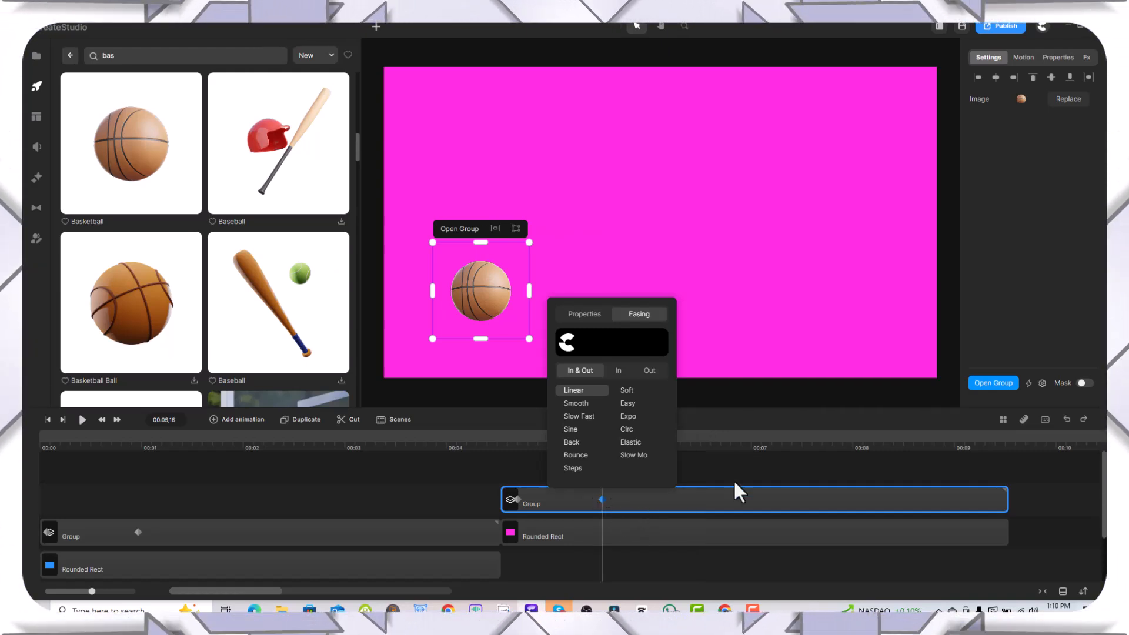
{"action": "left_click_drag", "start_coordinate": [497, 315], "coordinate": [613, 311]}
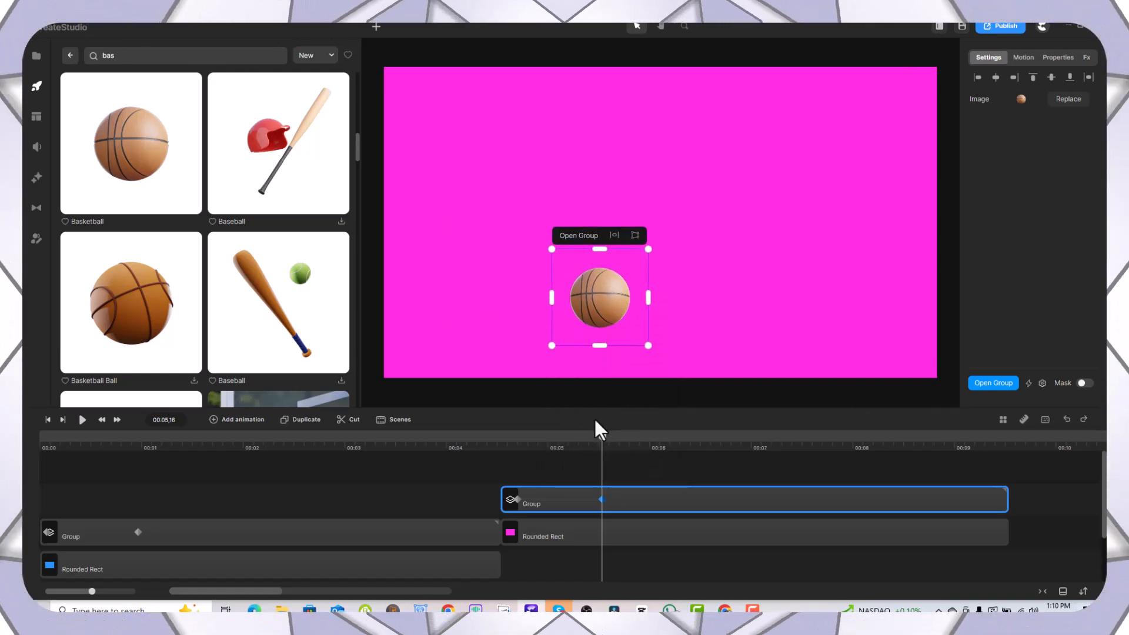
Step: Play back the sideways-travelling bounce in the pink scene, and replay the whole animation from the beginning of the timeline
{"action": "left_click_drag", "start_coordinate": [603, 436], "coordinate": [486, 462]}
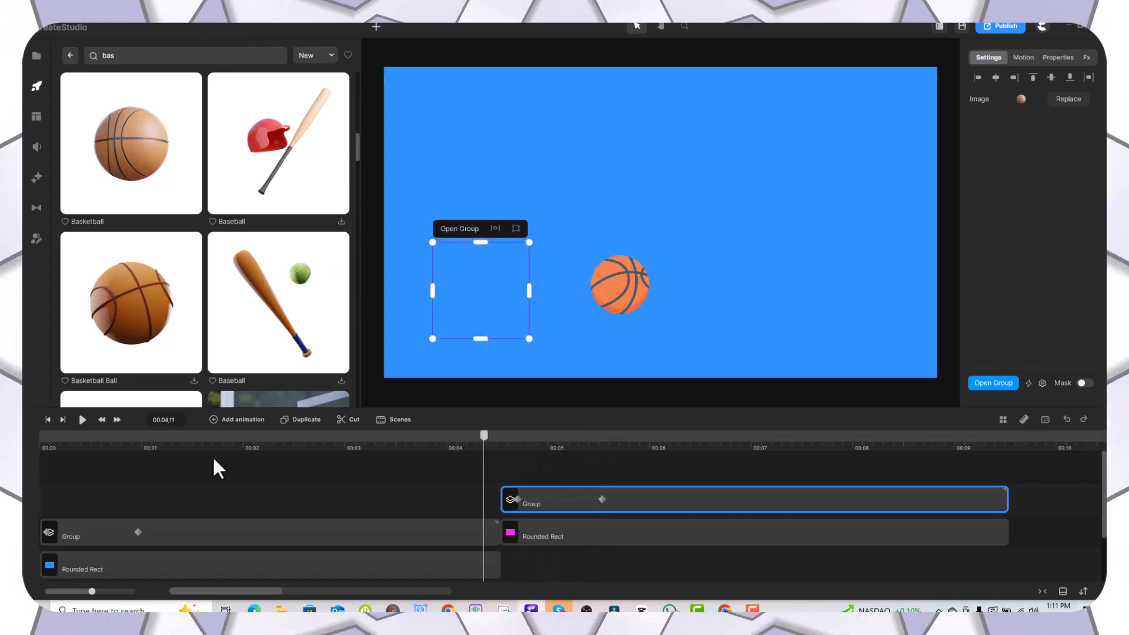
{"action": "left_click", "coordinate": [83, 420]}
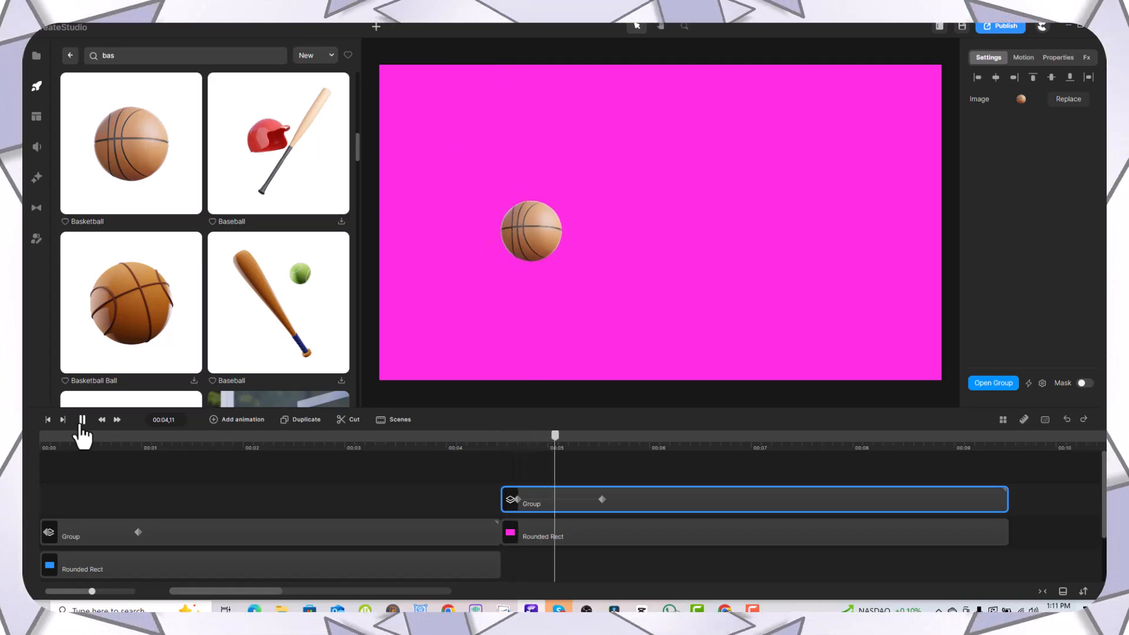
{"action": "left_click", "coordinate": [81, 428]}
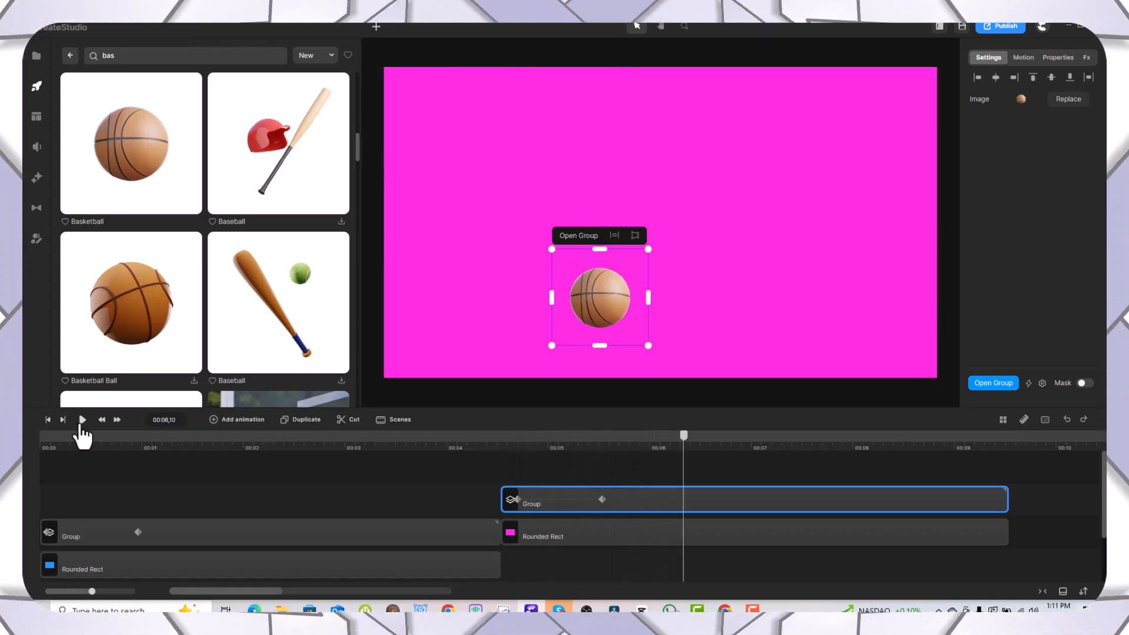
{"action": "left_click_drag", "start_coordinate": [684, 436], "coordinate": [36, 497]}
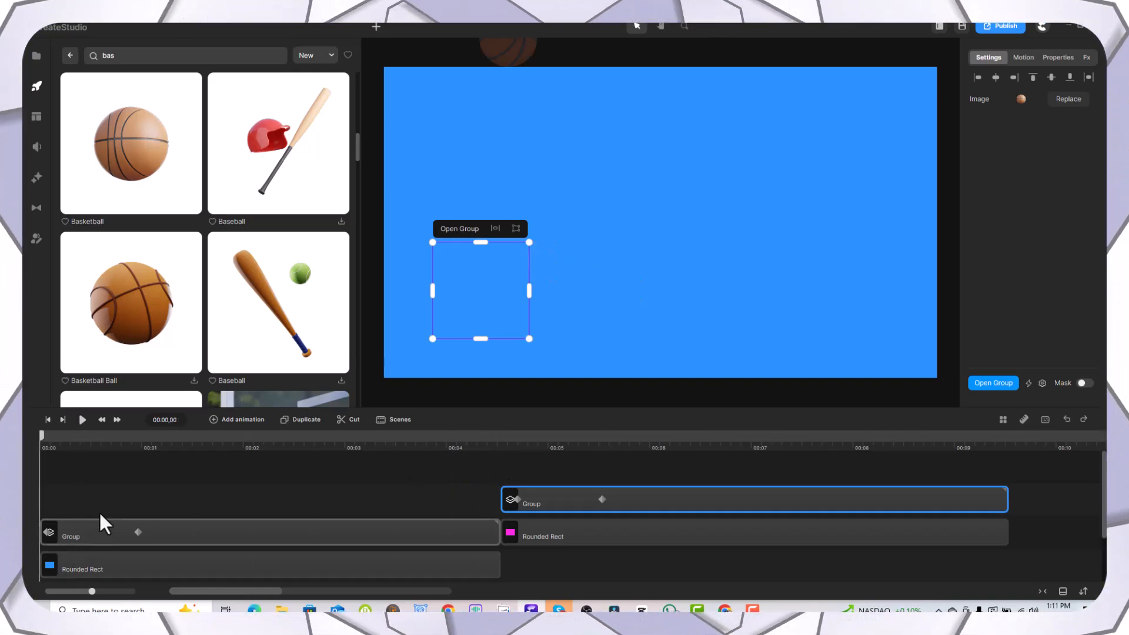
{"action": "left_click", "coordinate": [82, 421]}
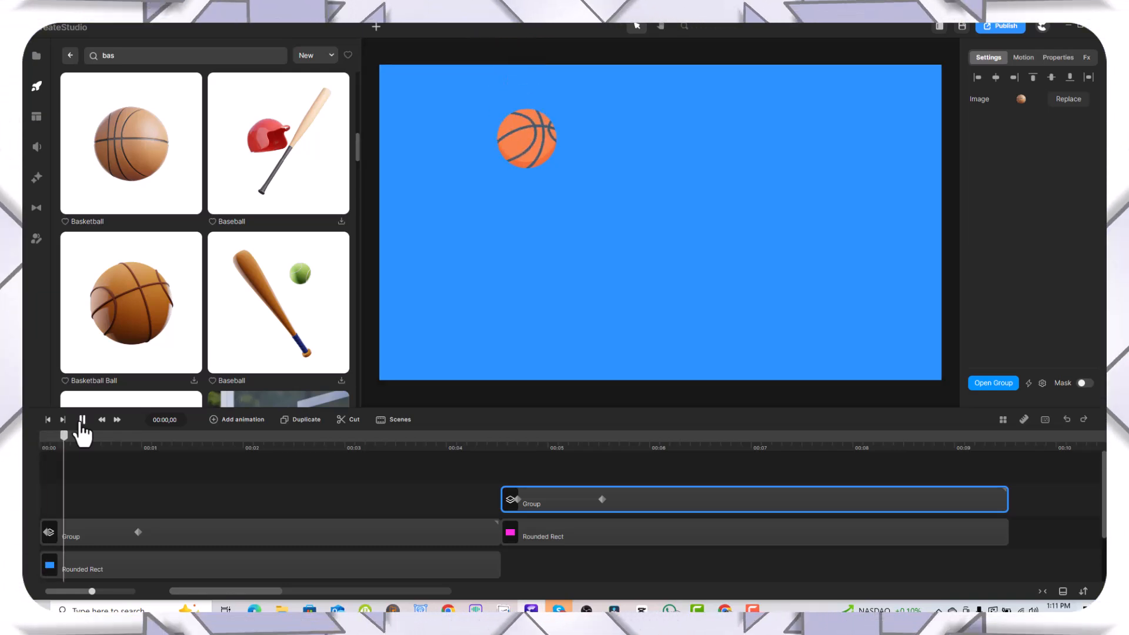